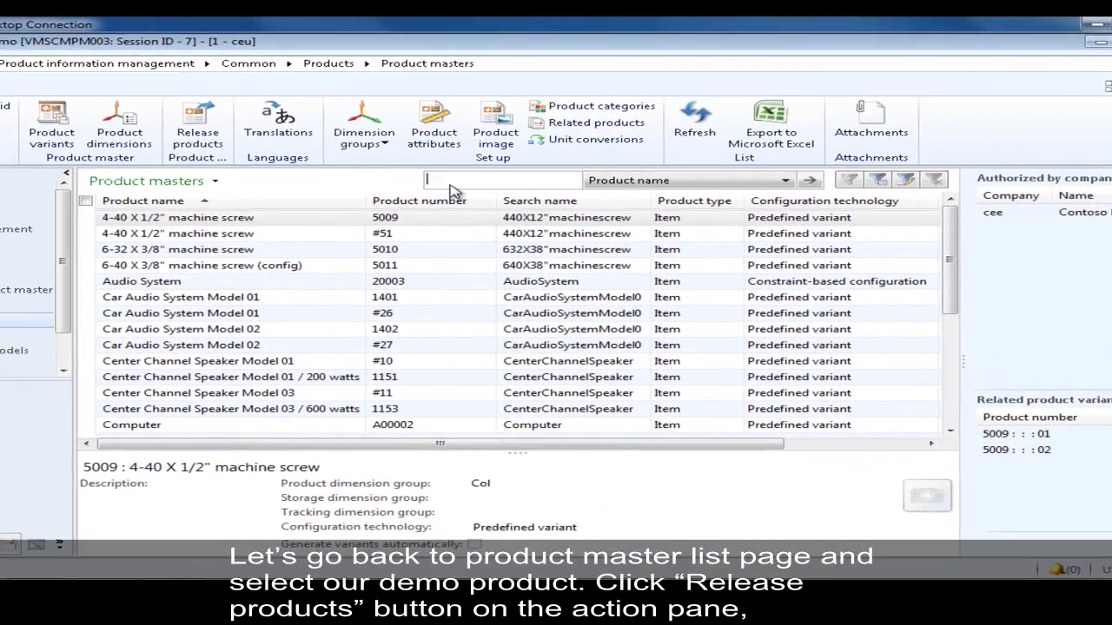
Step: Filter product masters by 'demo' and mark demoProductMaster for release
type("demo")
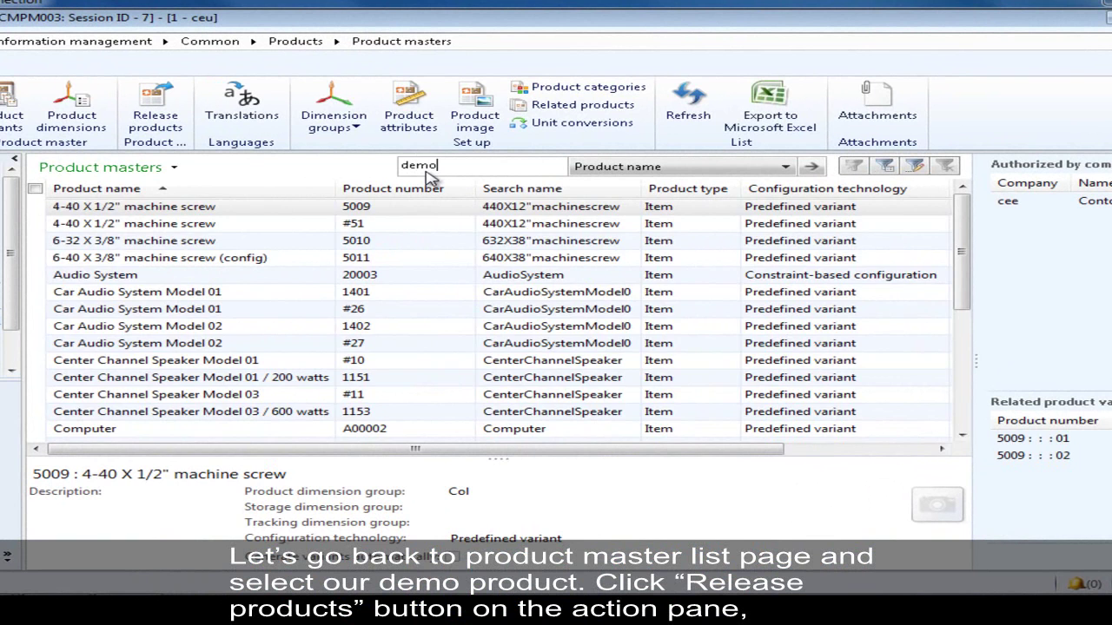
key("Return")
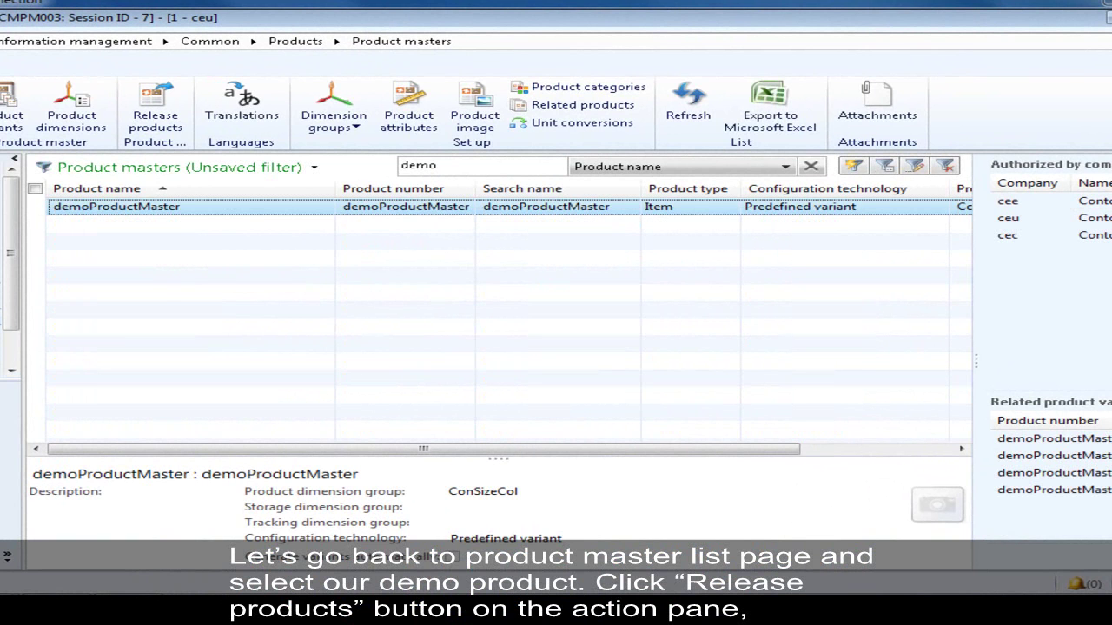
left_click(164, 126)
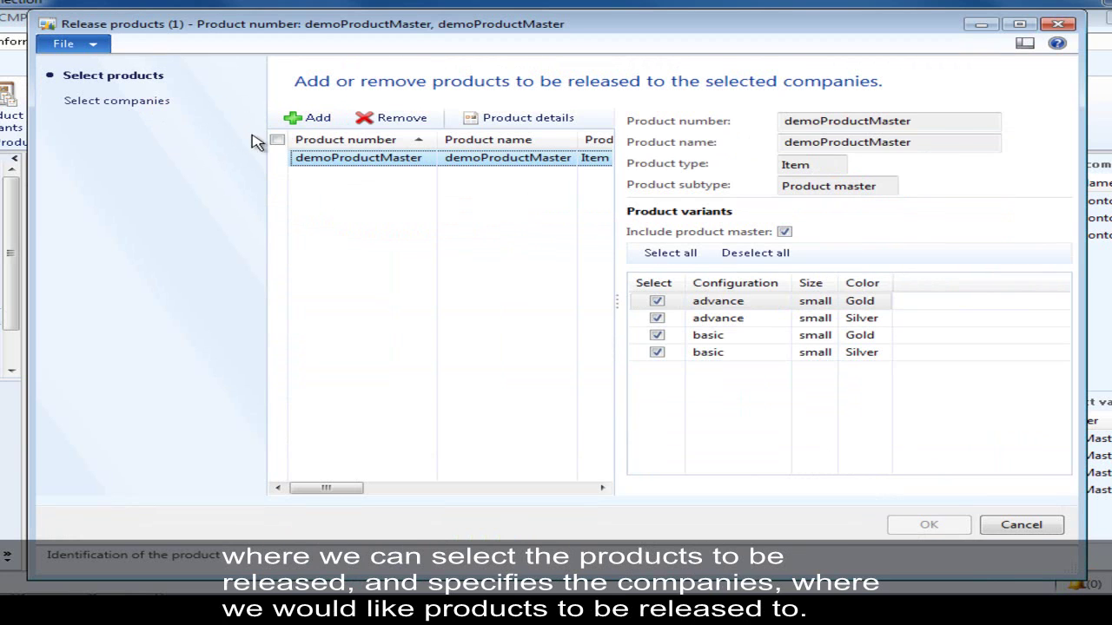
left_click(279, 160)
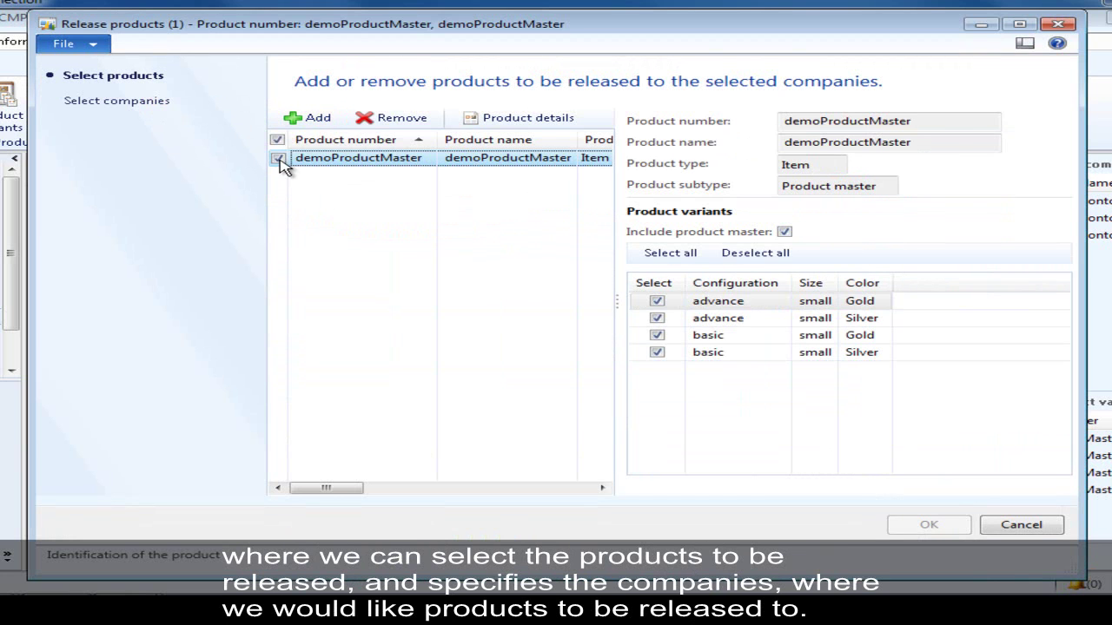
Step: Release demoProductMaster and its variants to company ceu and confirm the release
left_click(110, 102)
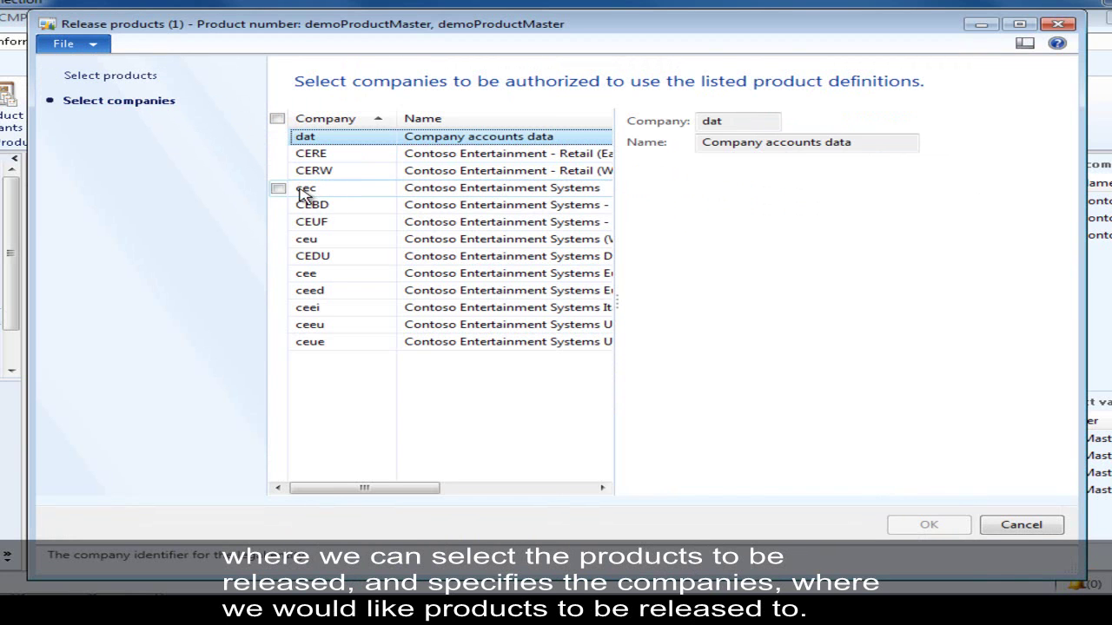
left_click(278, 240)
left_click(926, 525)
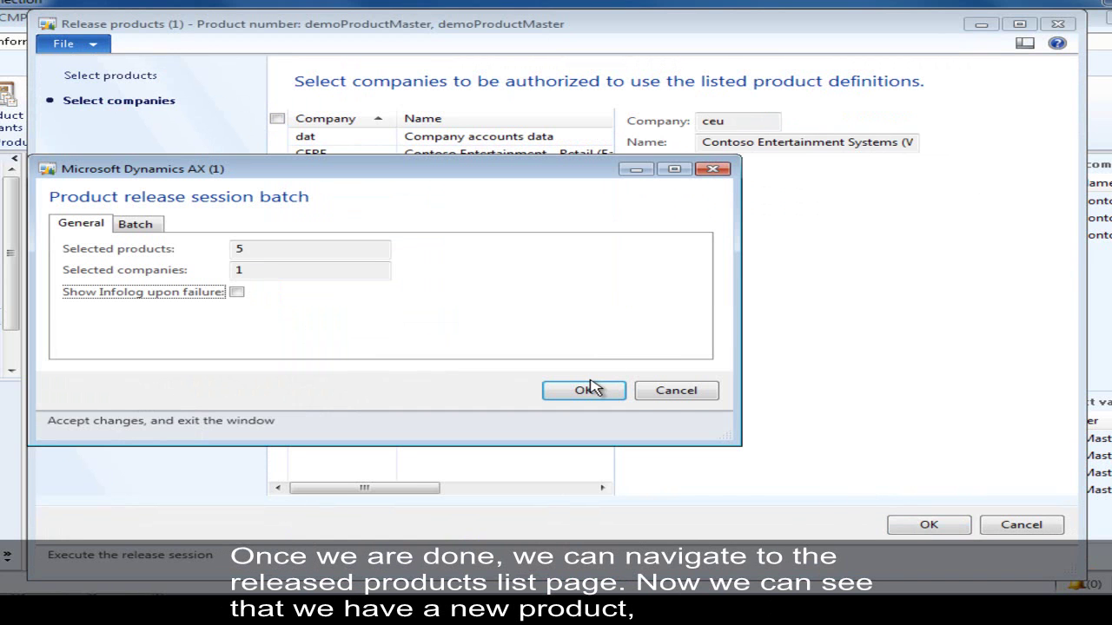
left_click(588, 388)
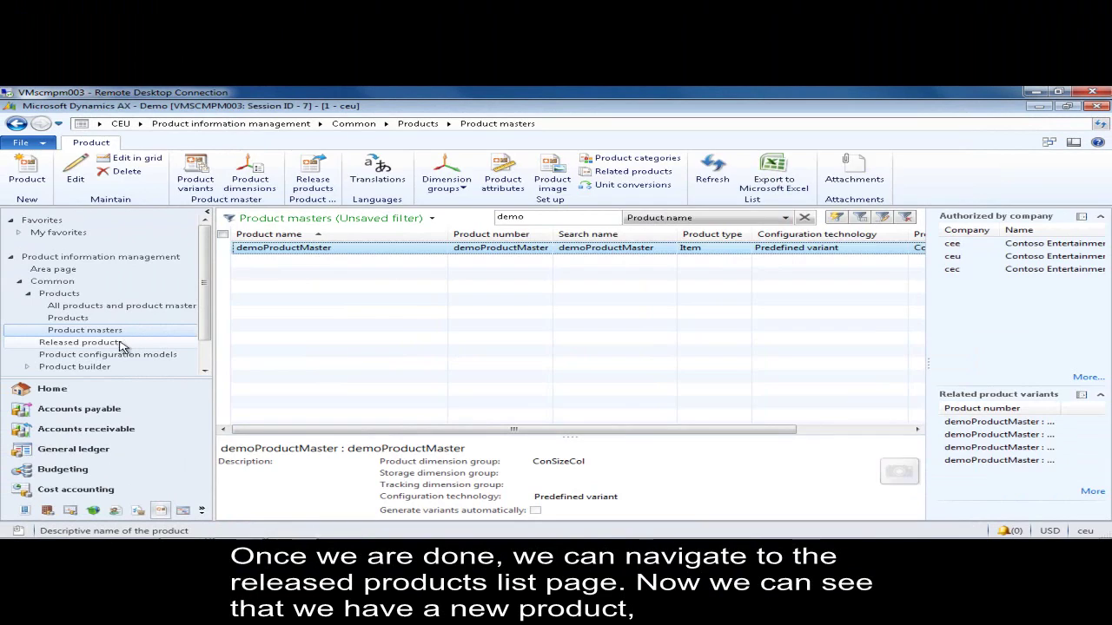
left_click(120, 344)
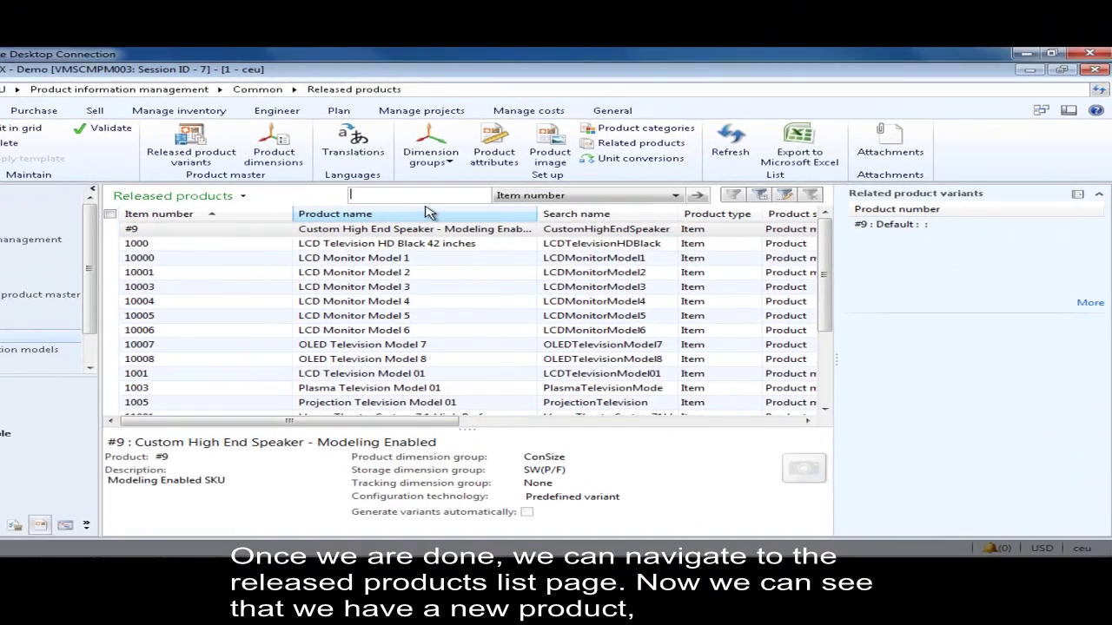
Step: Filter the Released products list by 'demo' to show demoProductMaster
type("demo")
key("Return")
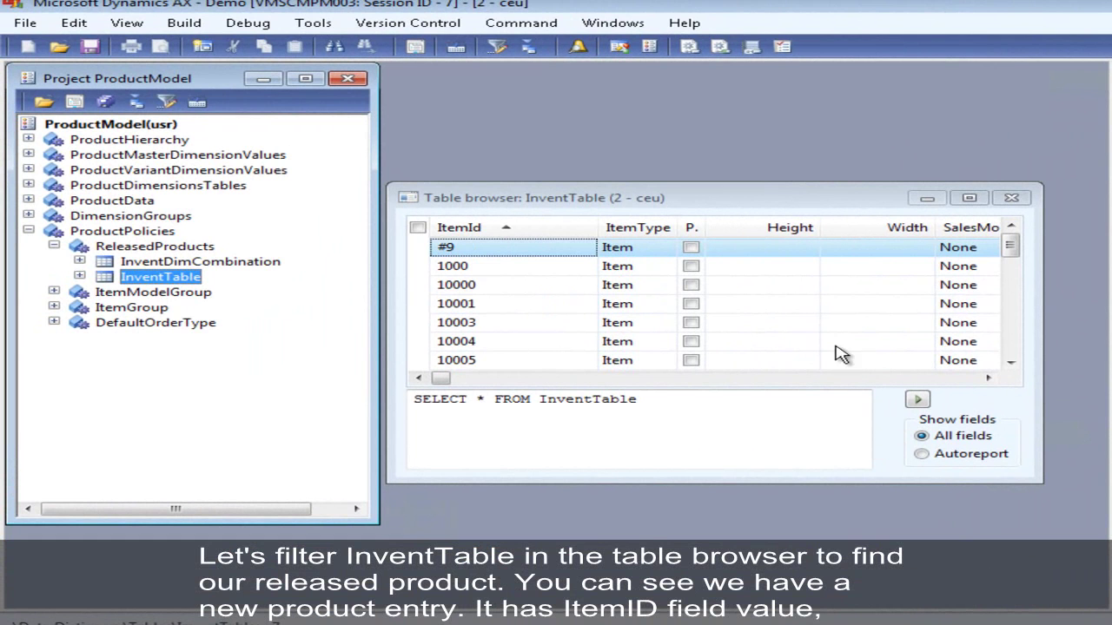
Step: Replace the InventTable browser query with an ItemId like "demo*" filter and run it
left_click_drag(669, 439, 390, 393)
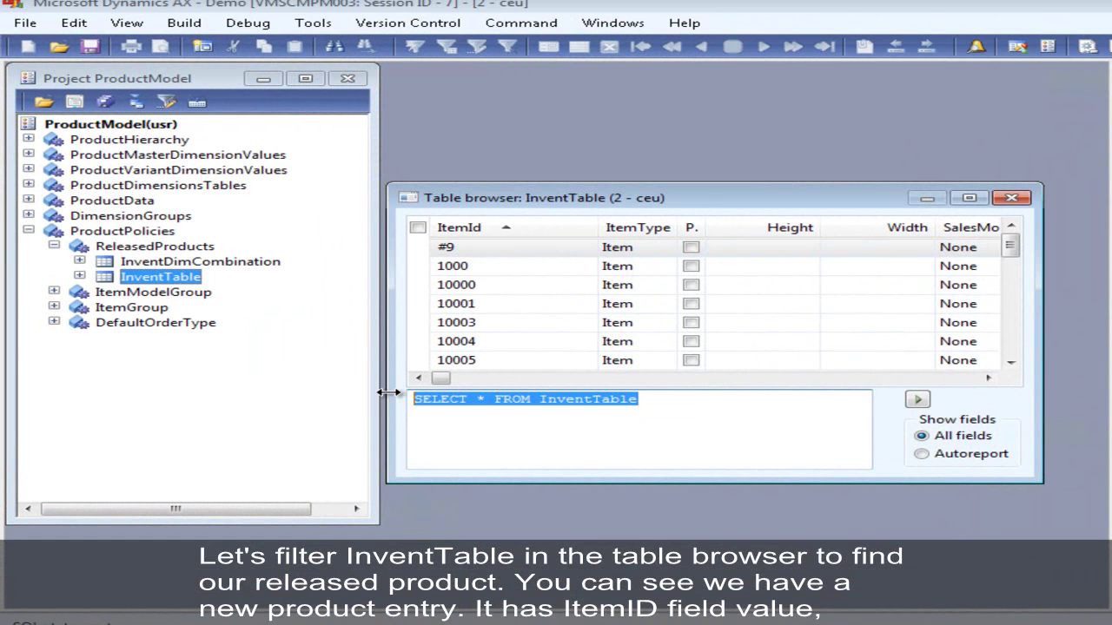
type("SELECT itemId, product FROM InventTable where InventTable.ItemId like \"demo*\"")
left_click(918, 400)
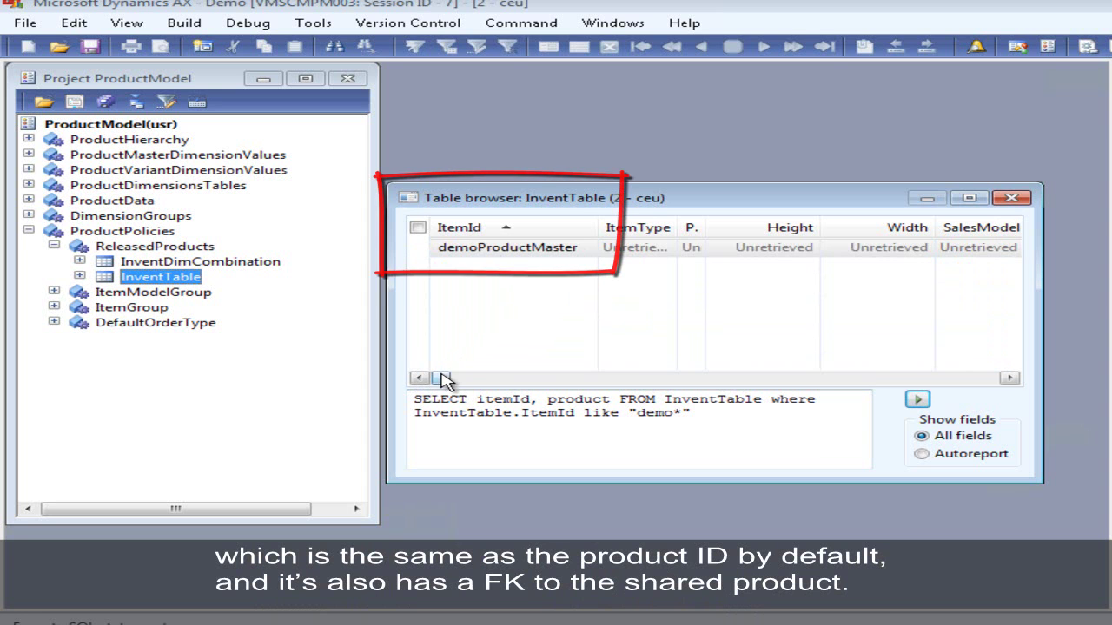
left_click_drag(442, 378, 860, 390)
mouse_move(626, 247)
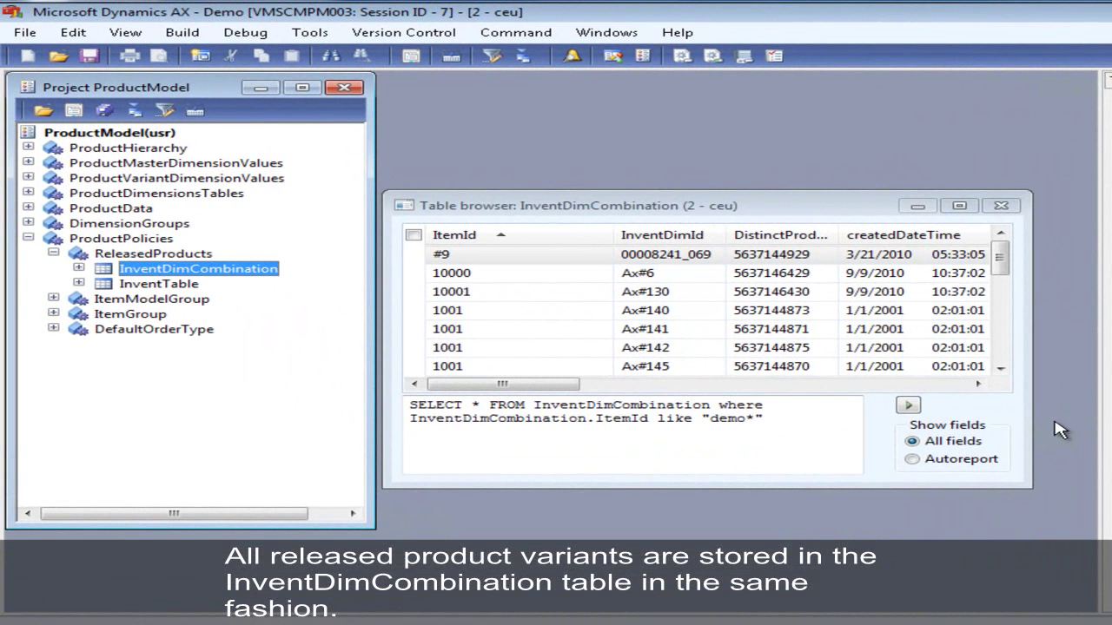
Step: Run the demo-filtered InventDimCombination query and view the inventory dimensions of 00008821_069
left_click(765, 435)
left_click(911, 404)
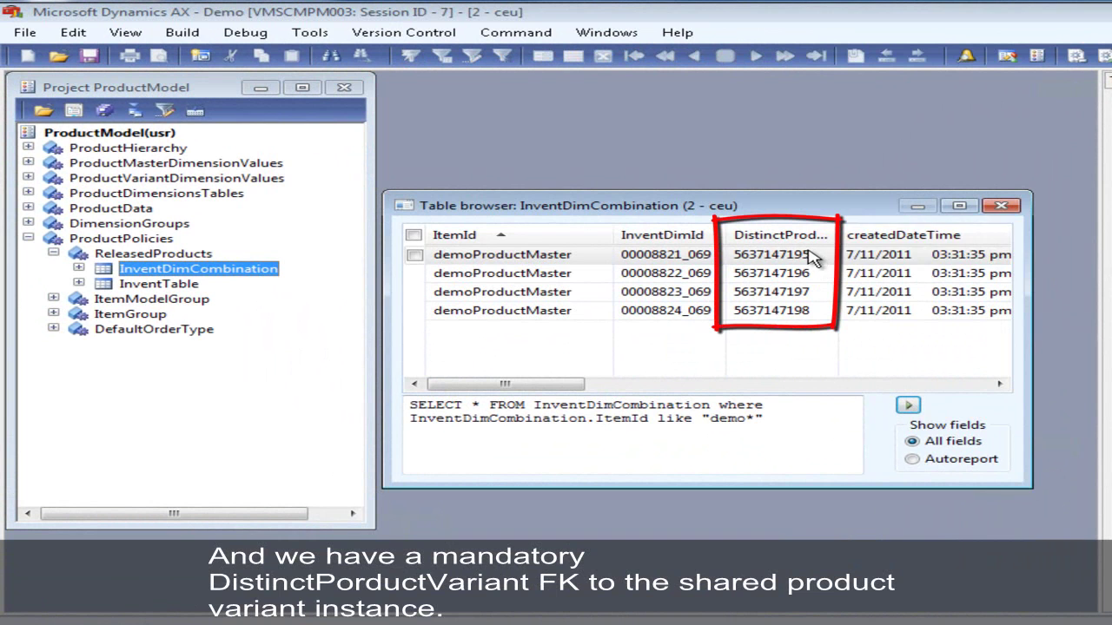
mouse_move(812, 258)
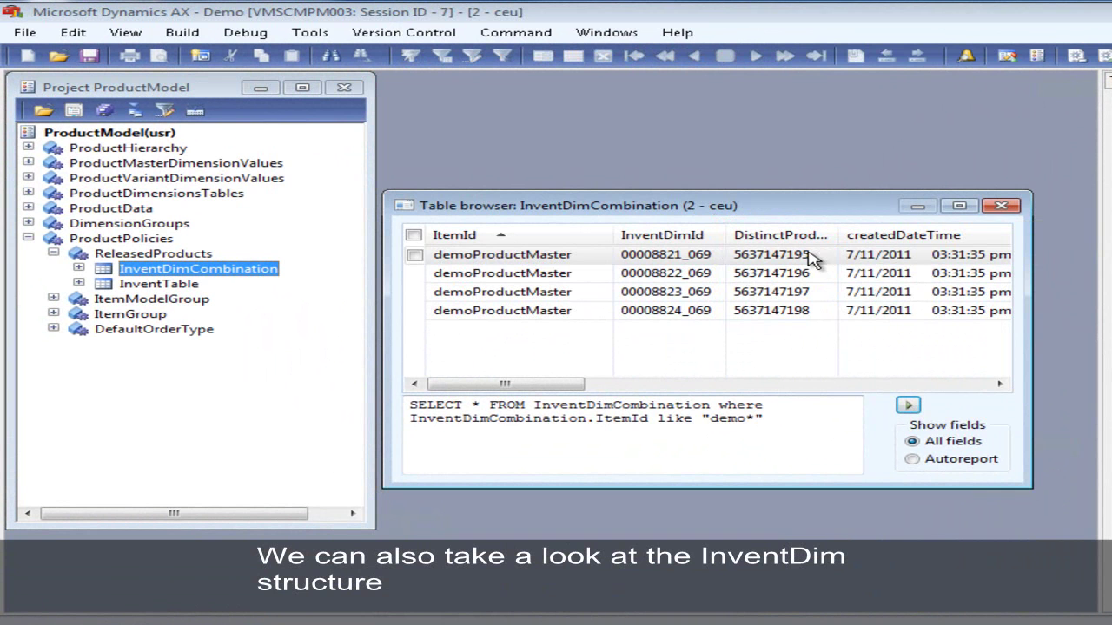
right_click(665, 259)
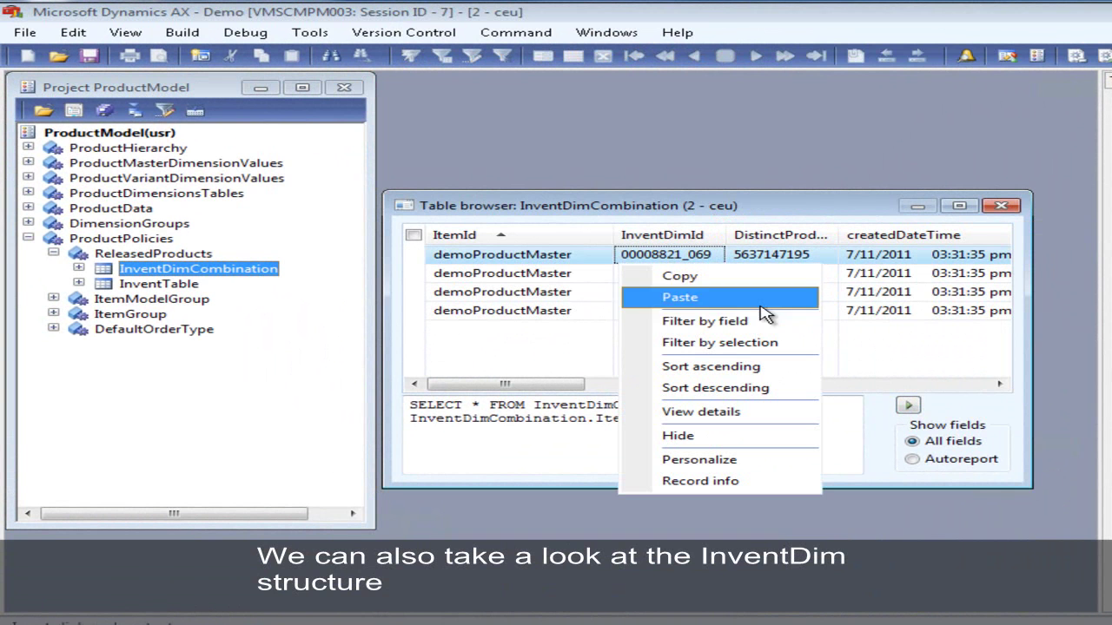
left_click(732, 412)
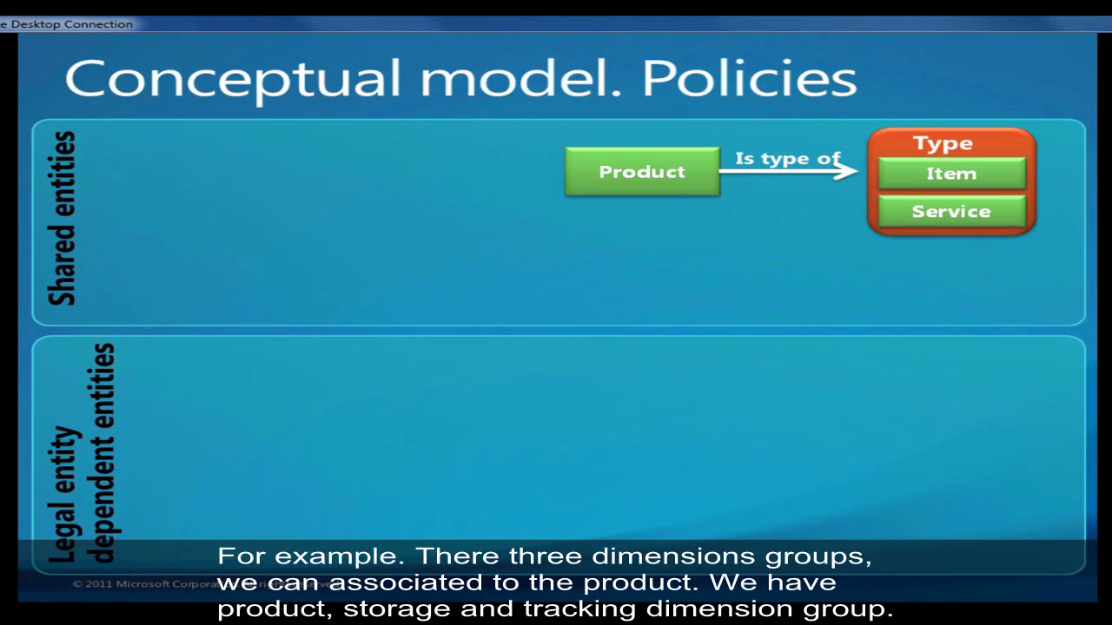
Step: Step through the slide builds up to the Policies box and emphasis arrow
left_click(508, 193)
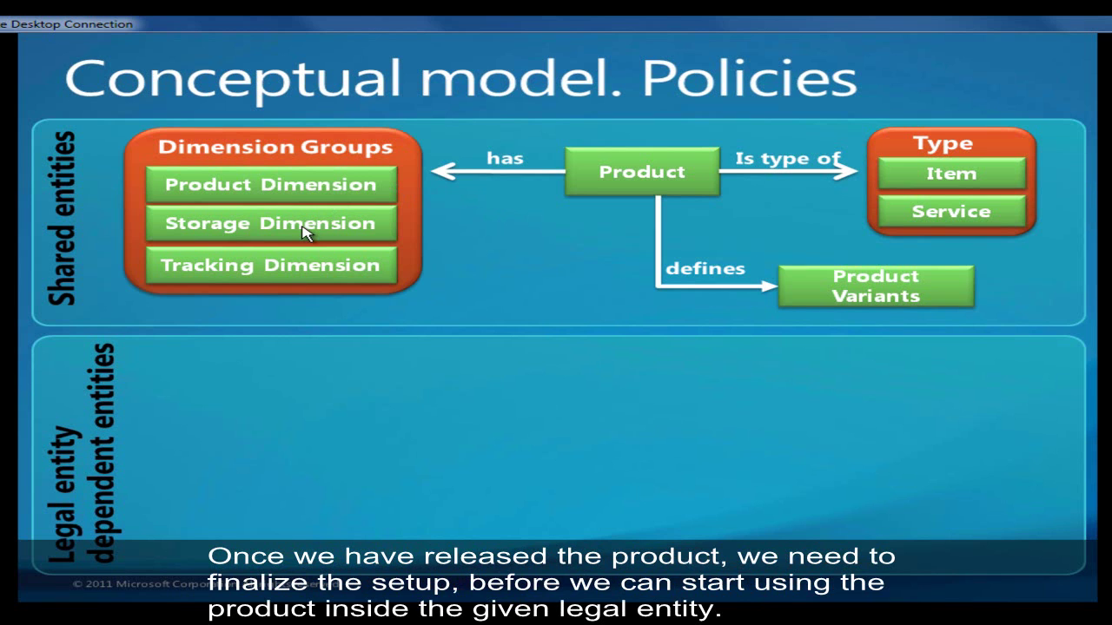
key("Right")
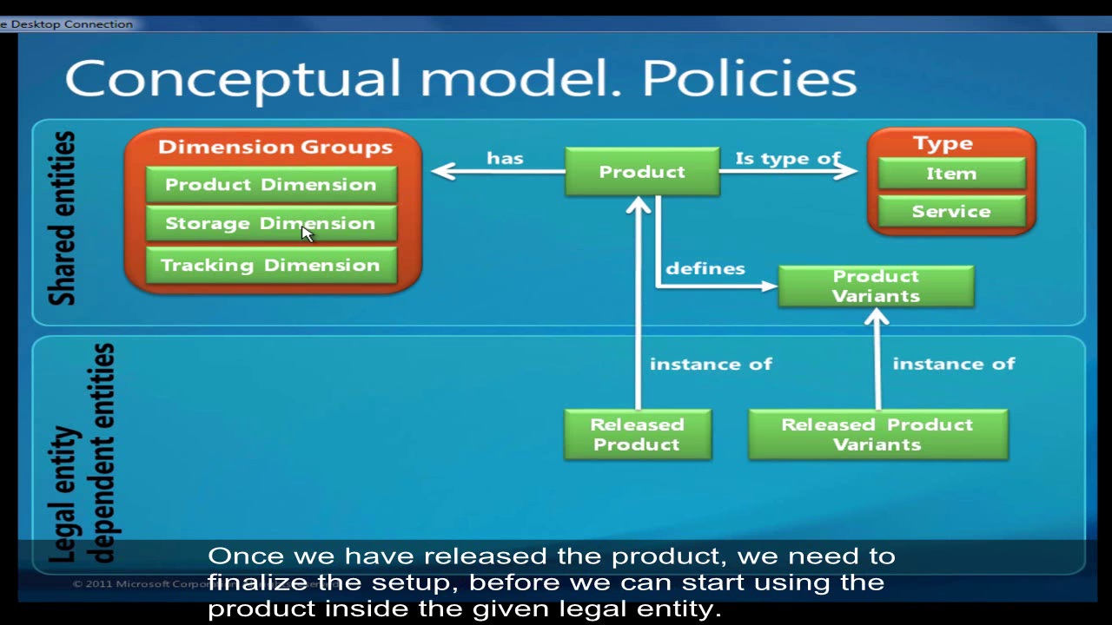
left_click(452, 193)
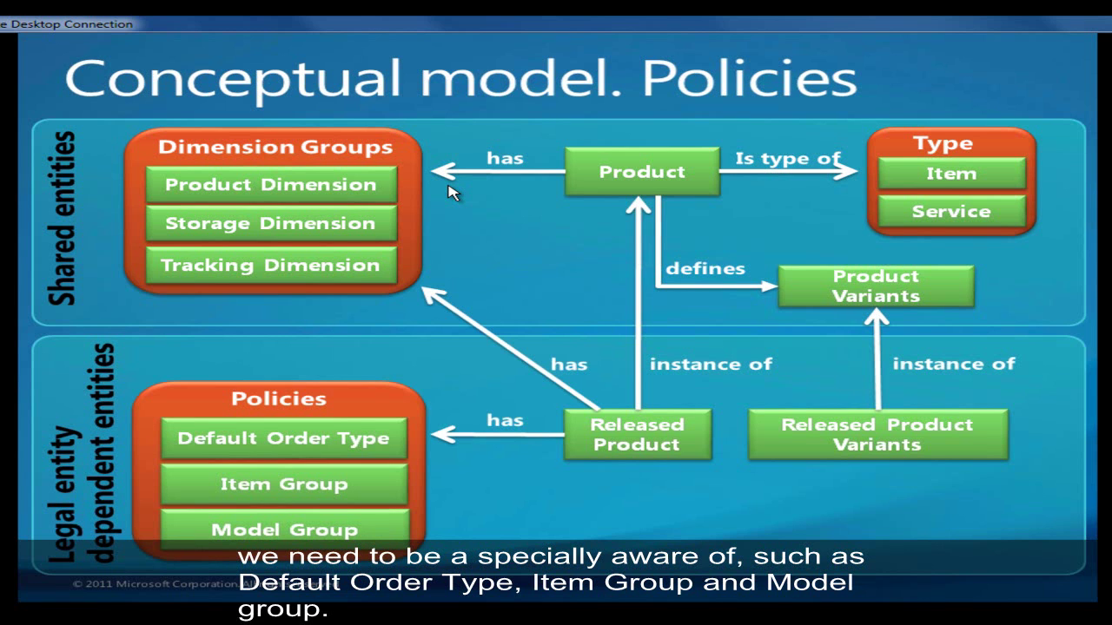
left_click(453, 193)
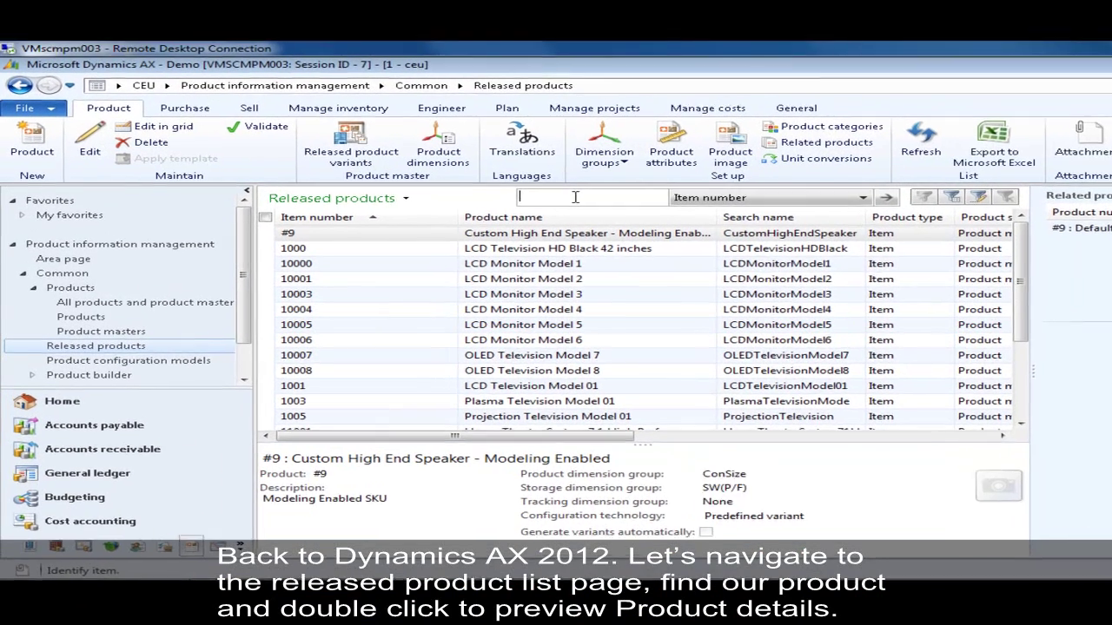
Step: Filter Released products by 'demo' and open demoProductMaster's details
type("demo")
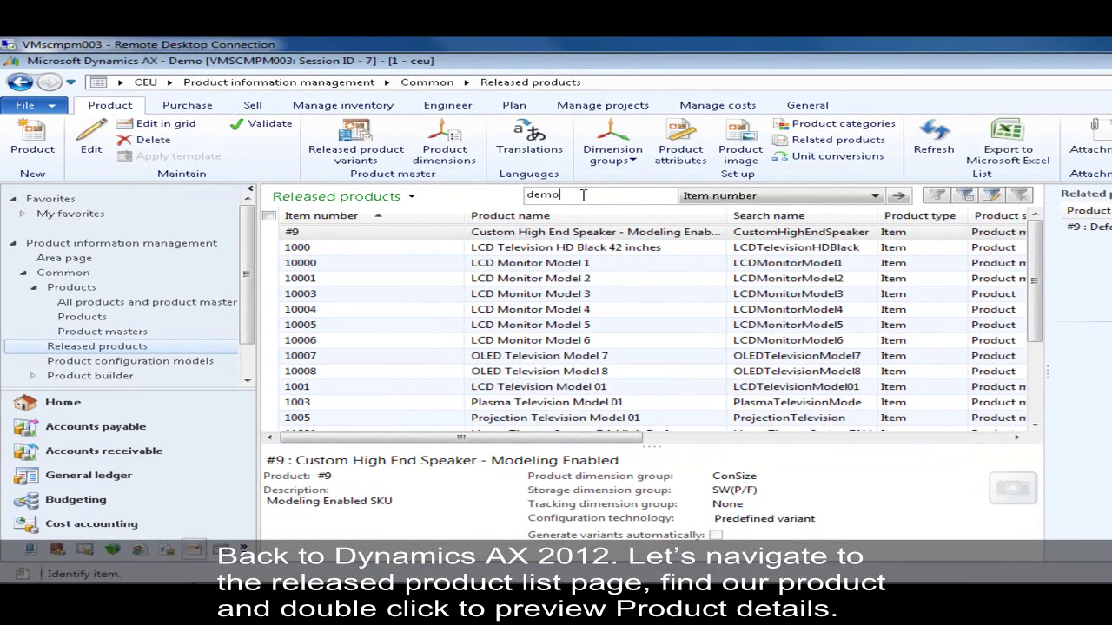
key("Return")
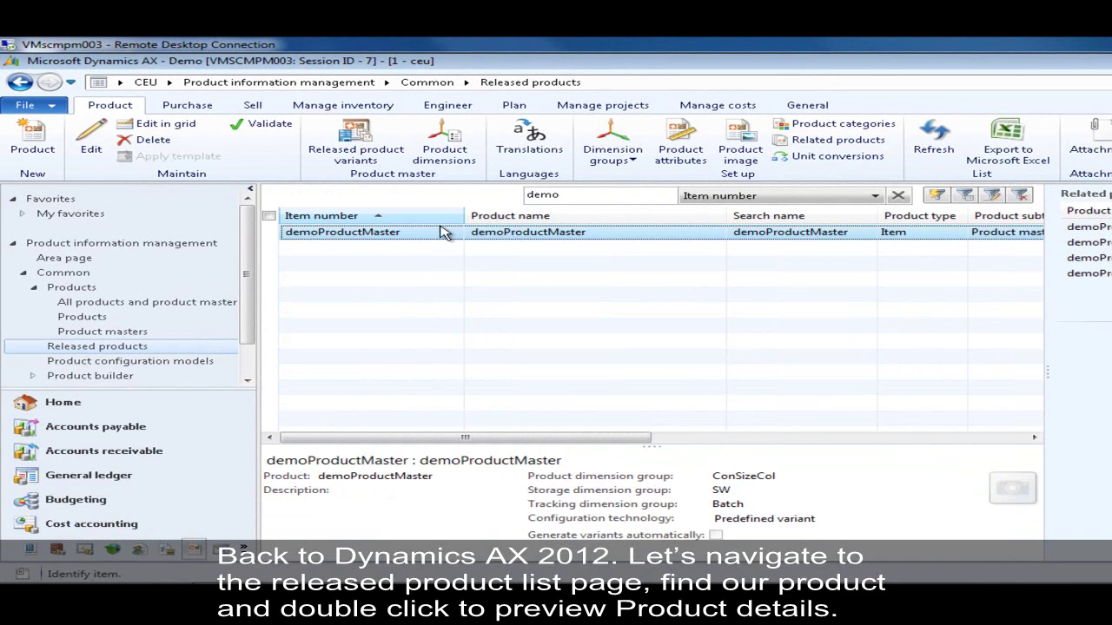
double_click(439, 233)
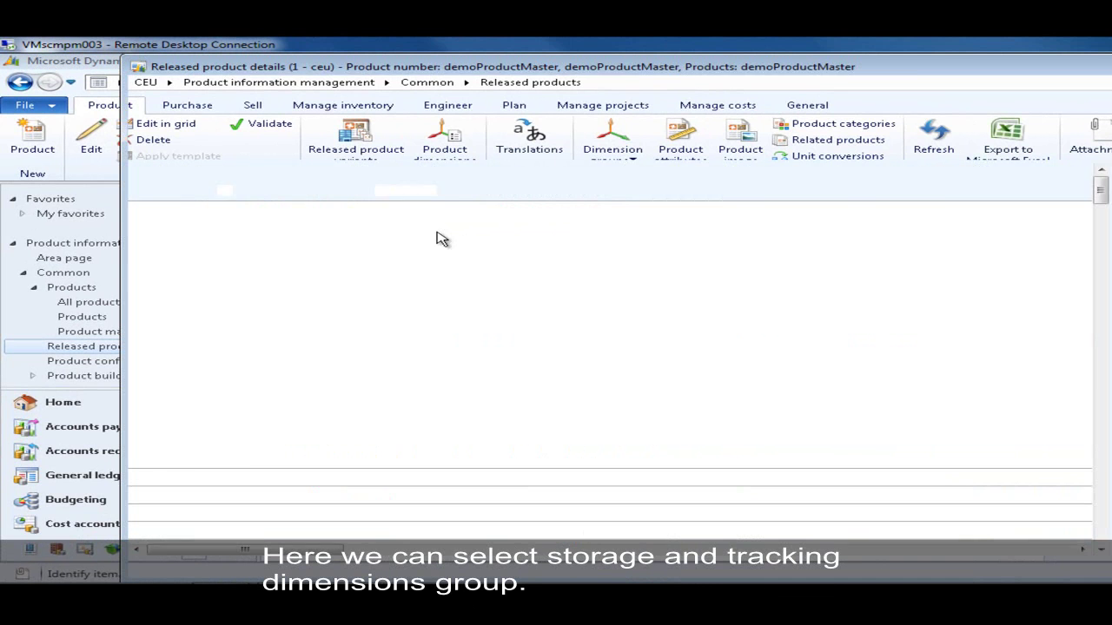
Step: Inspect the SW storage dimension group from demoProductMaster's dimension groups, then close it
left_click(752, 144)
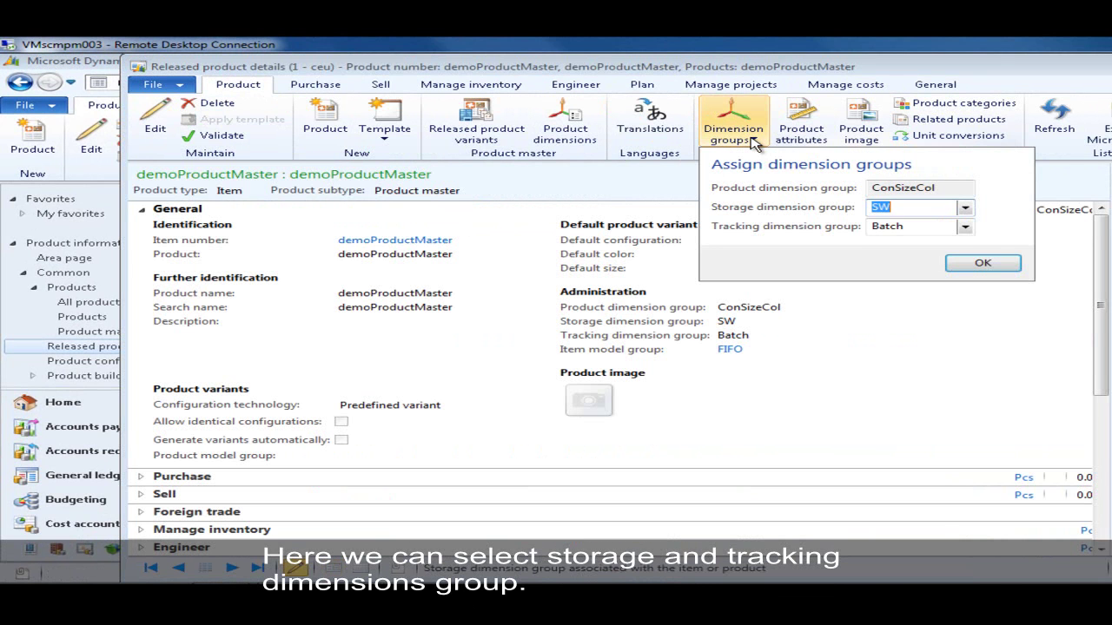
right_click(895, 213)
left_click(988, 318)
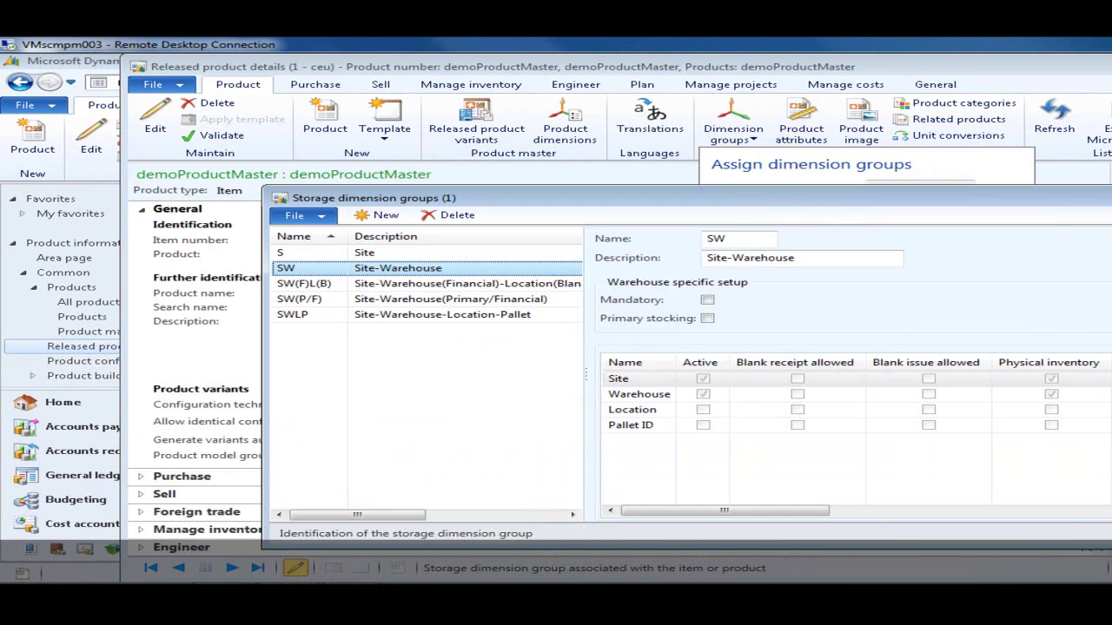
key("Escape")
key("Escape")
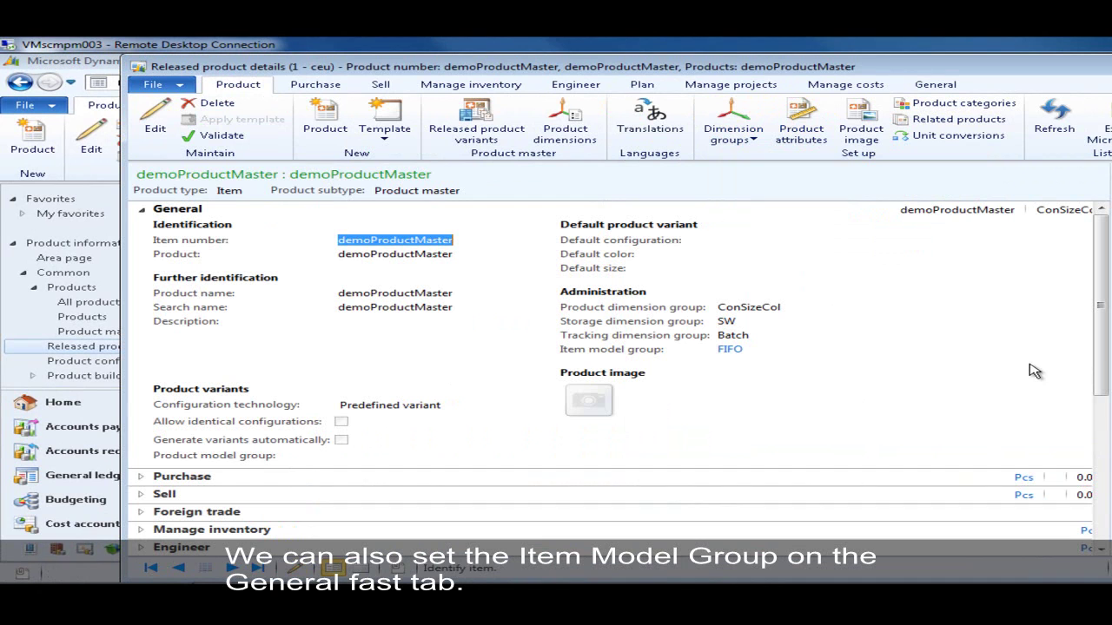
Step: Put demoProductMaster in edit mode and check item model group FIFO and item group Car Audio
left_click(296, 568)
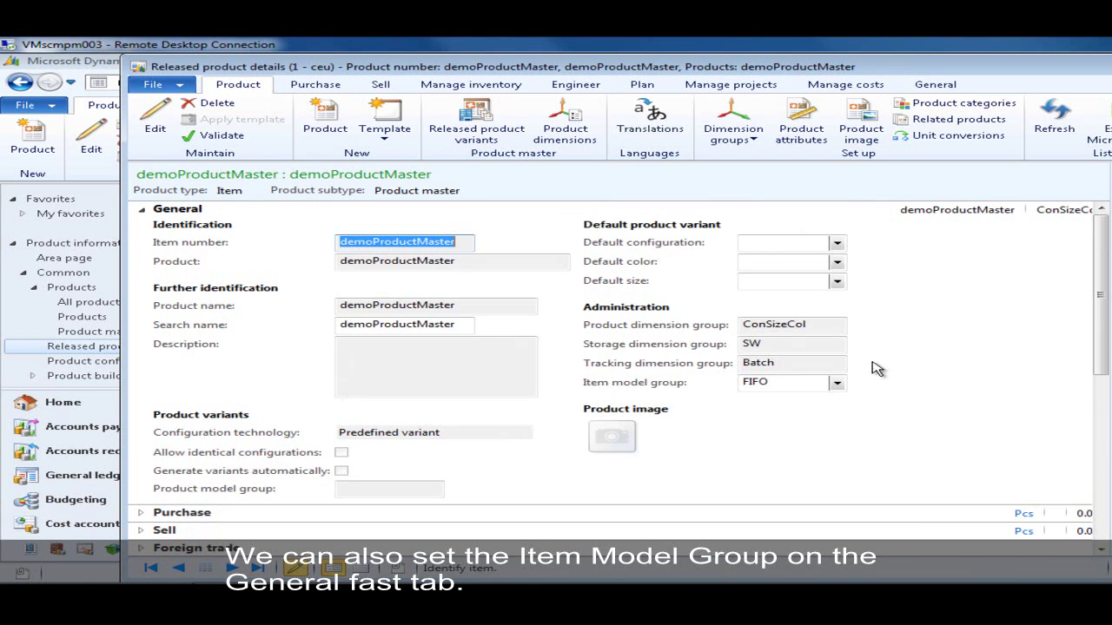
left_click(837, 383)
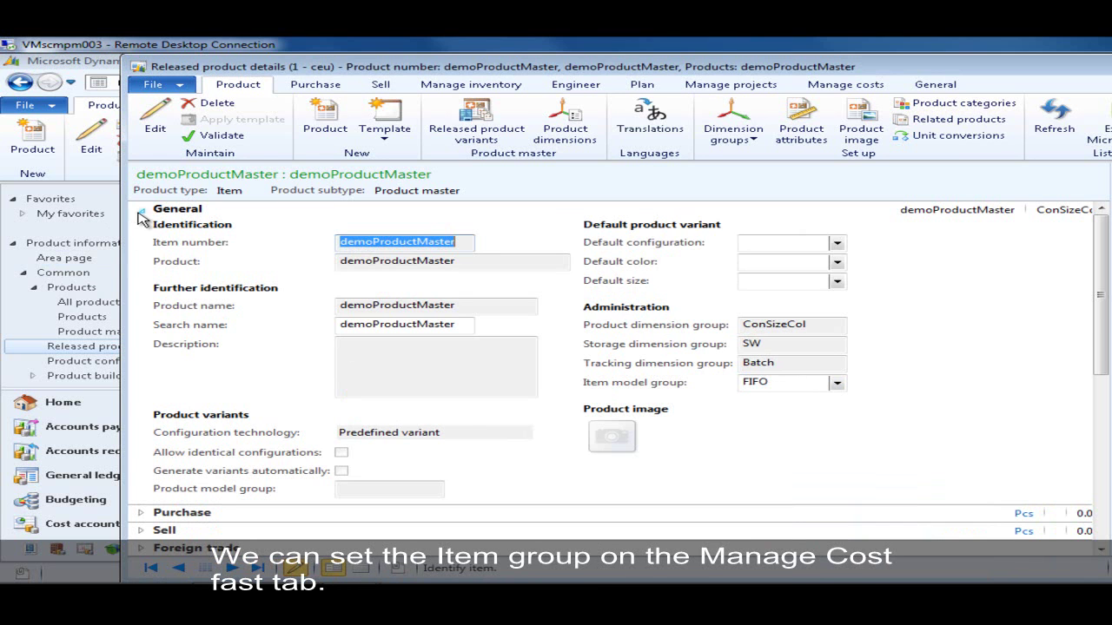
left_click(140, 209)
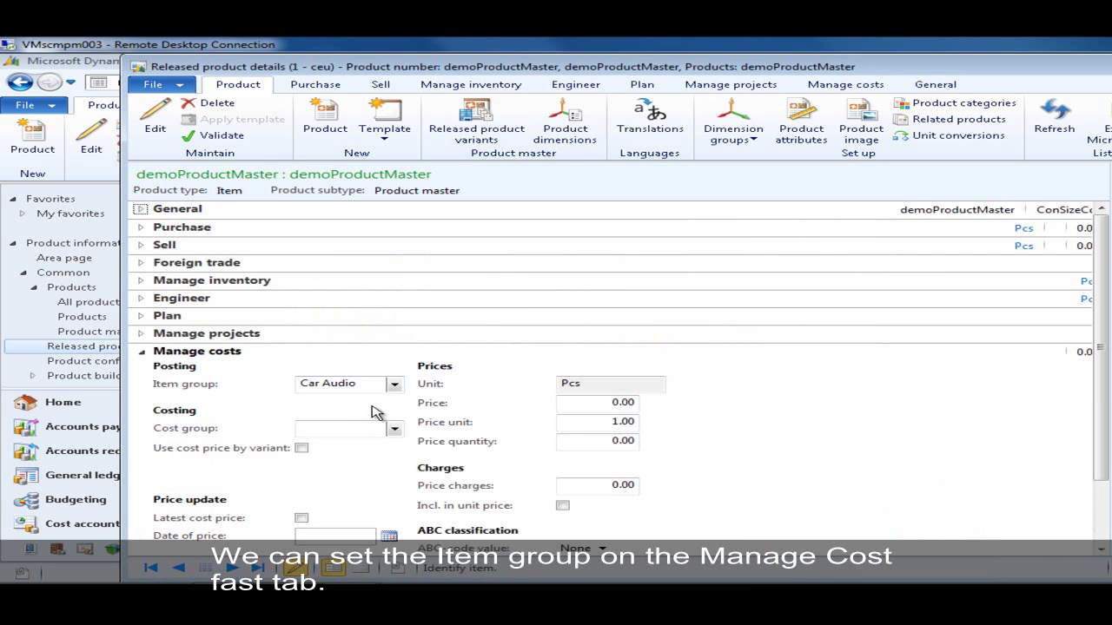
left_click(394, 384)
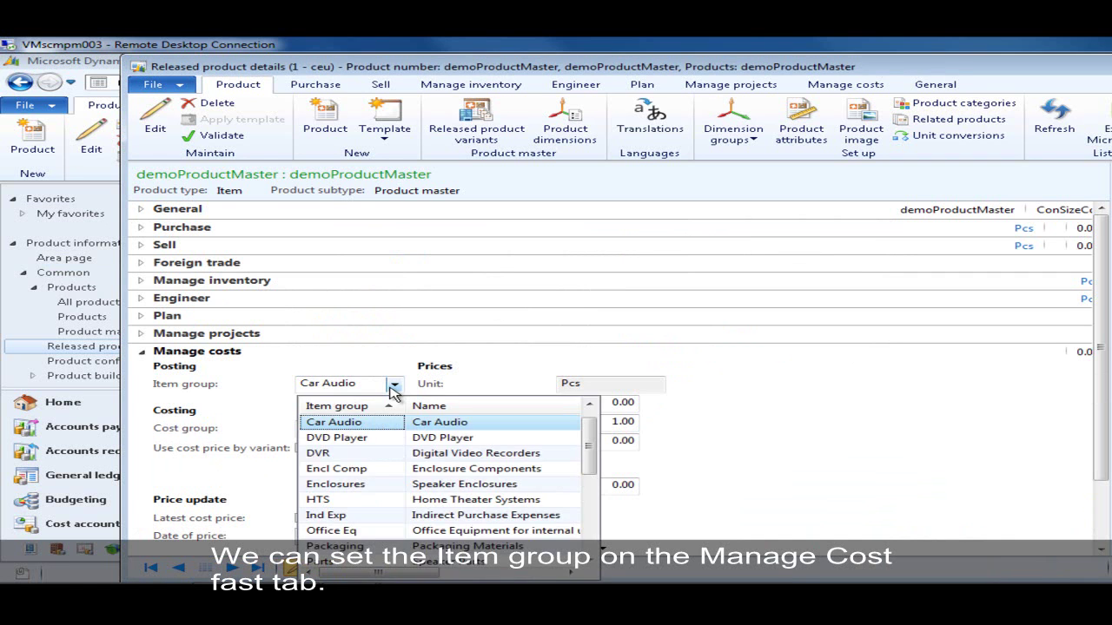
left_click(394, 384)
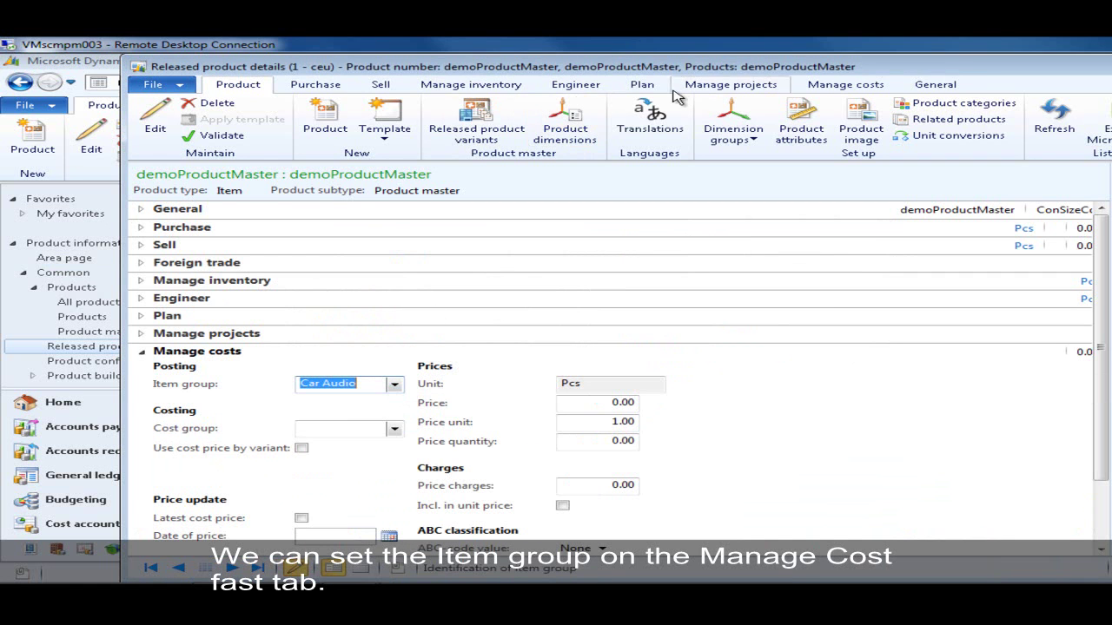
left_click(513, 89)
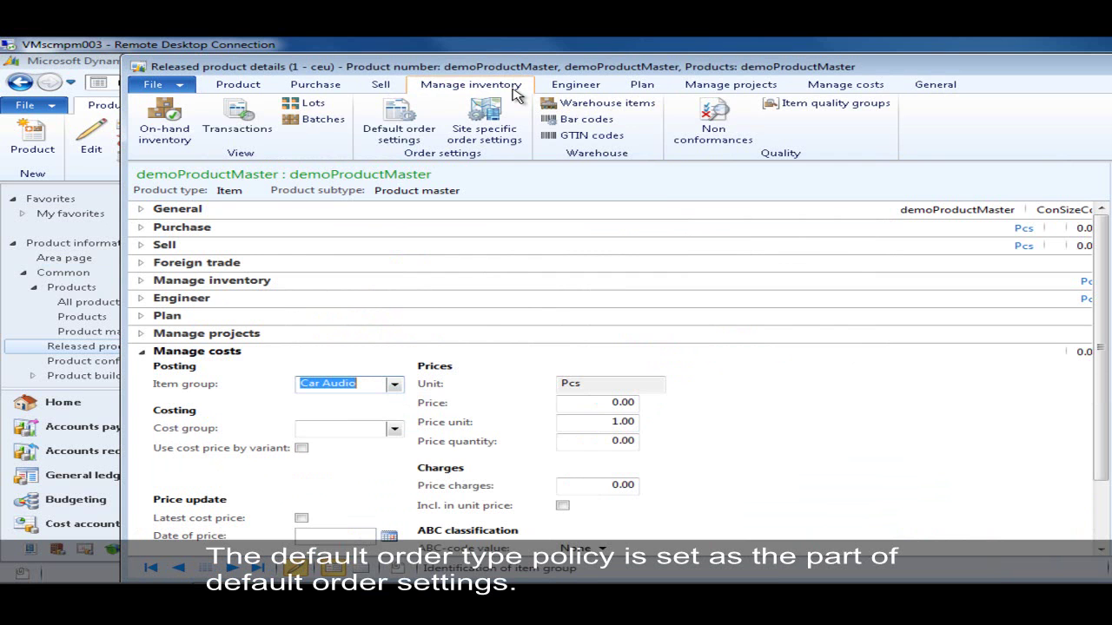
Step: Open demoProductMaster's default order settings
left_click(405, 121)
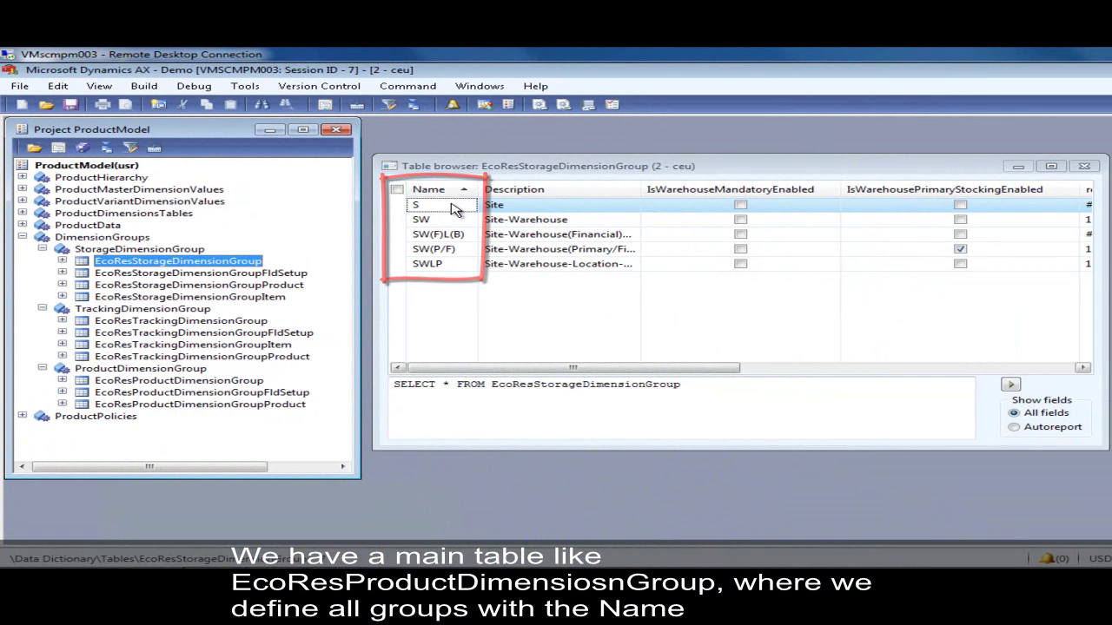
Step: Open table browsers for EcoResStorageDimensionGroupFldSetup and EcoResStorageDimensionGroupProduct, moving the Product browser aside
right_click(289, 272)
left_click(314, 281)
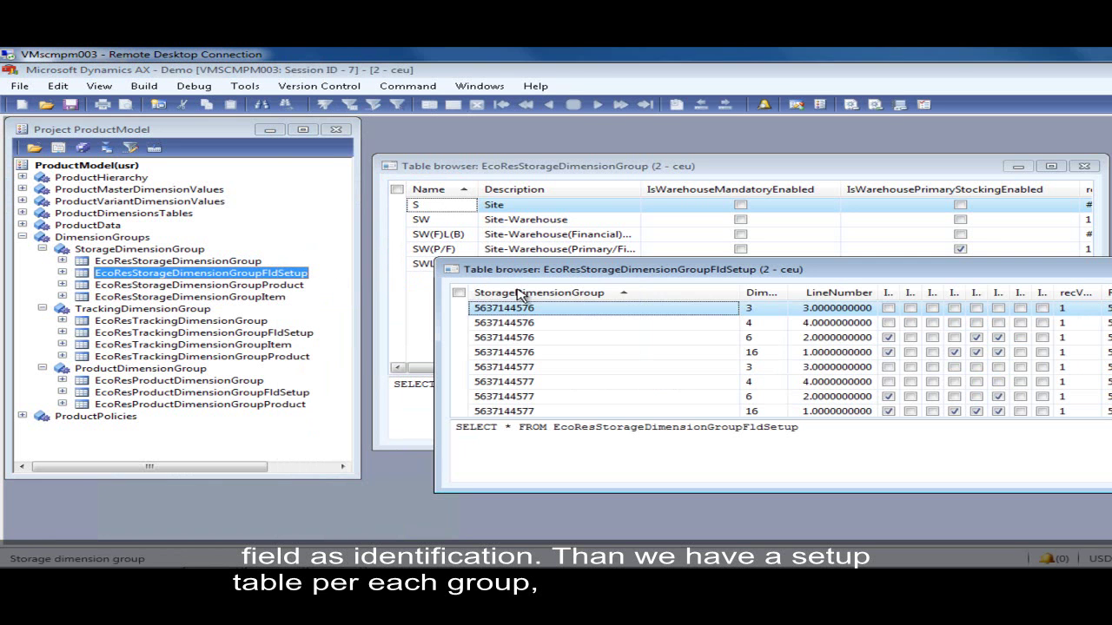
mouse_move(528, 317)
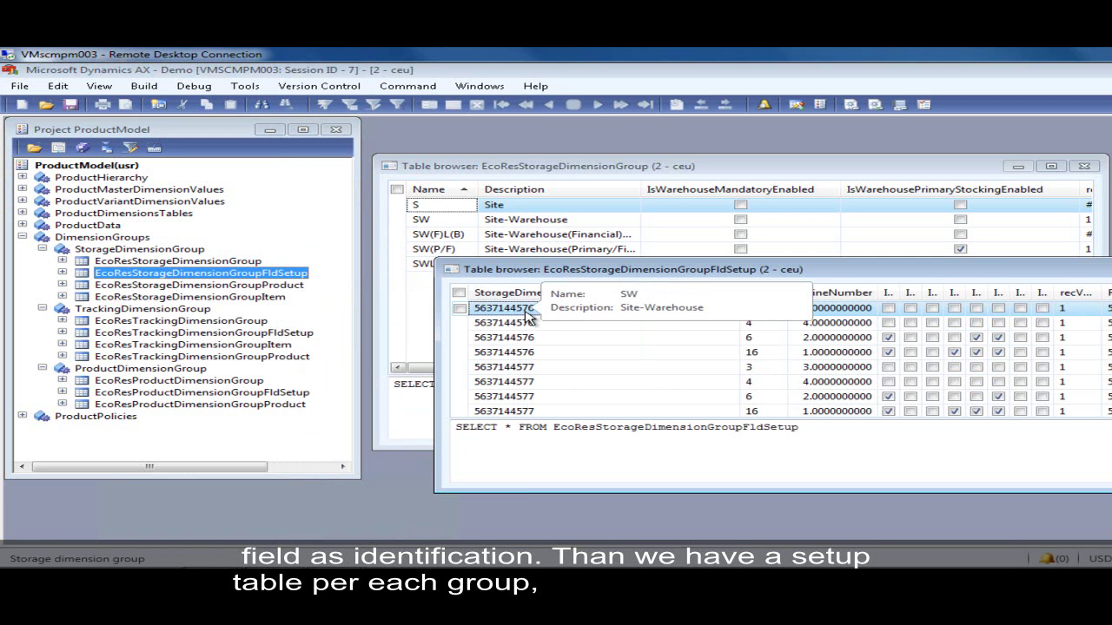
right_click(292, 286)
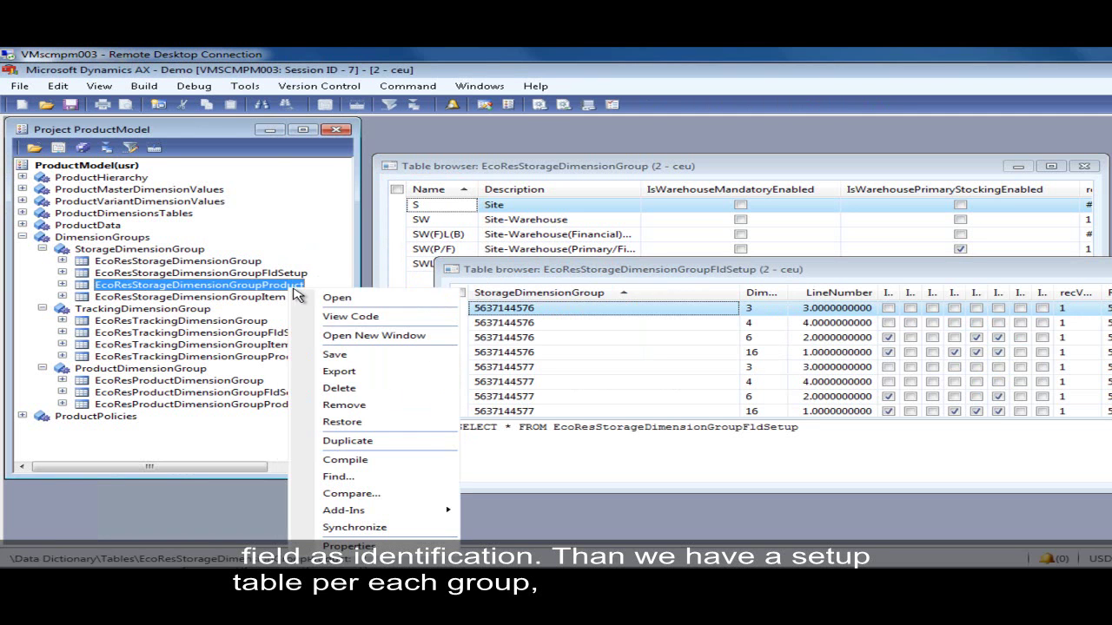
left_click(337, 299)
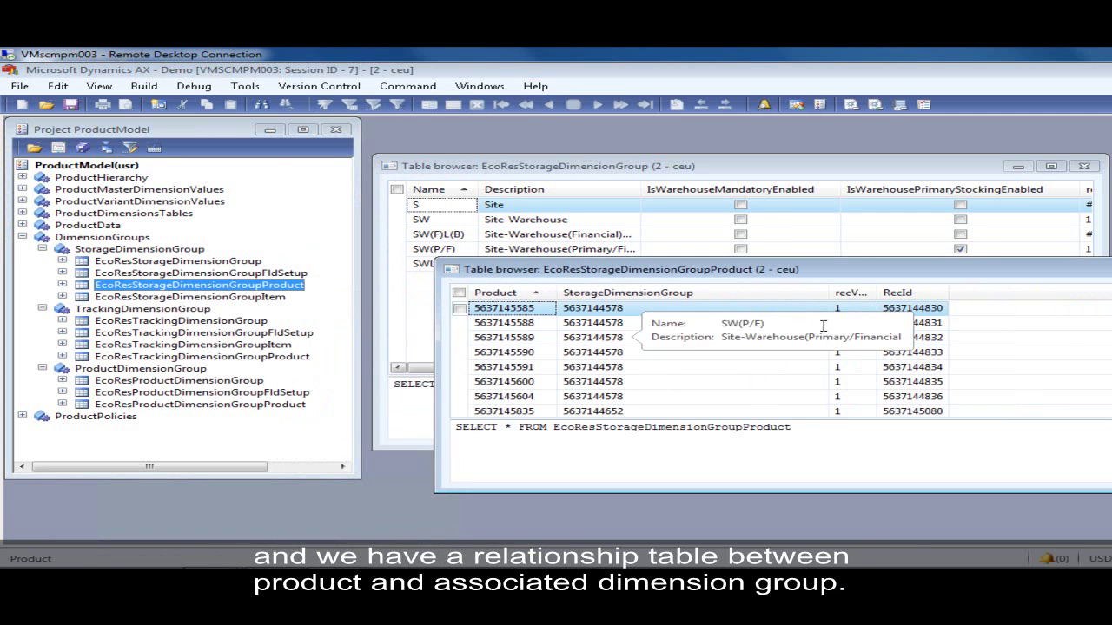
left_click_drag(761, 273, 828, 357)
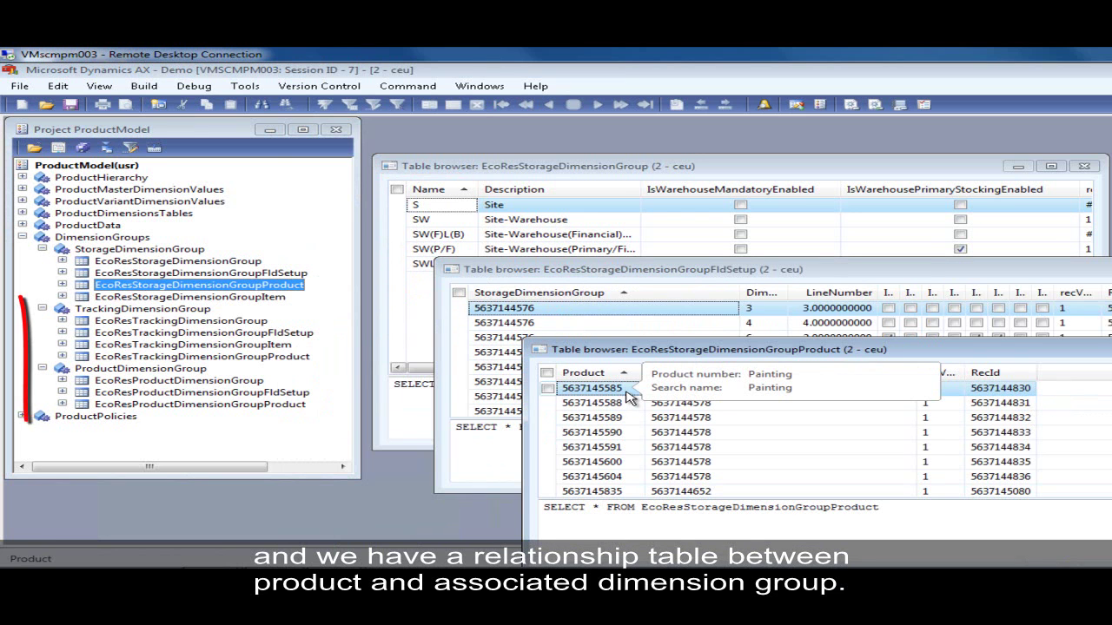
mouse_move(781, 392)
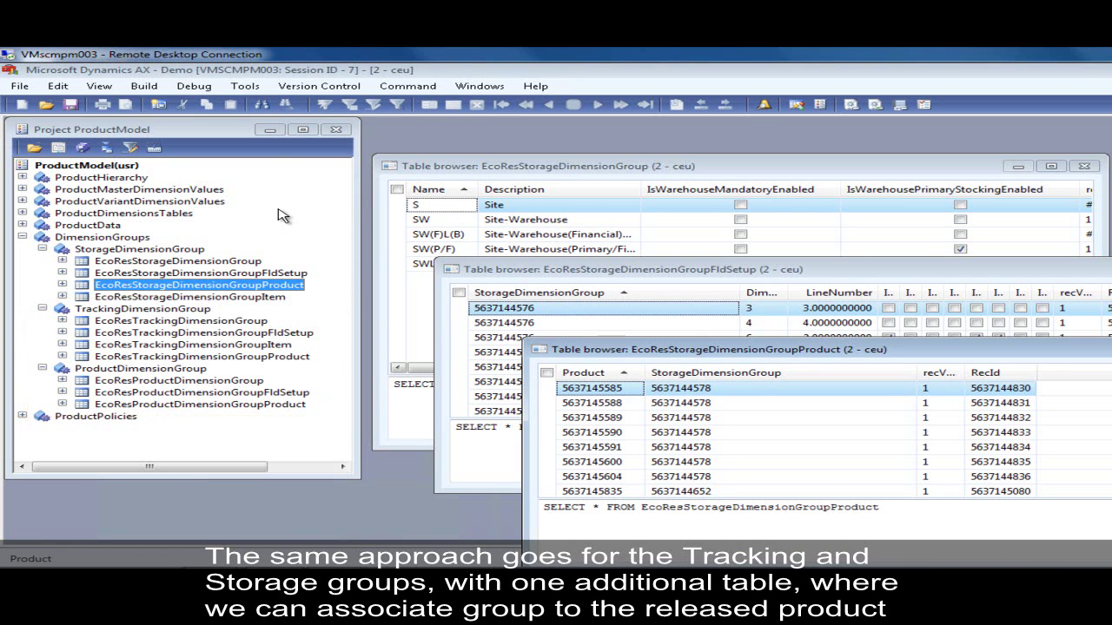
left_click(275, 298)
Step: Browse the EcoResStorageDimensionGroupItem table records and move its browser aside
right_click(247, 299)
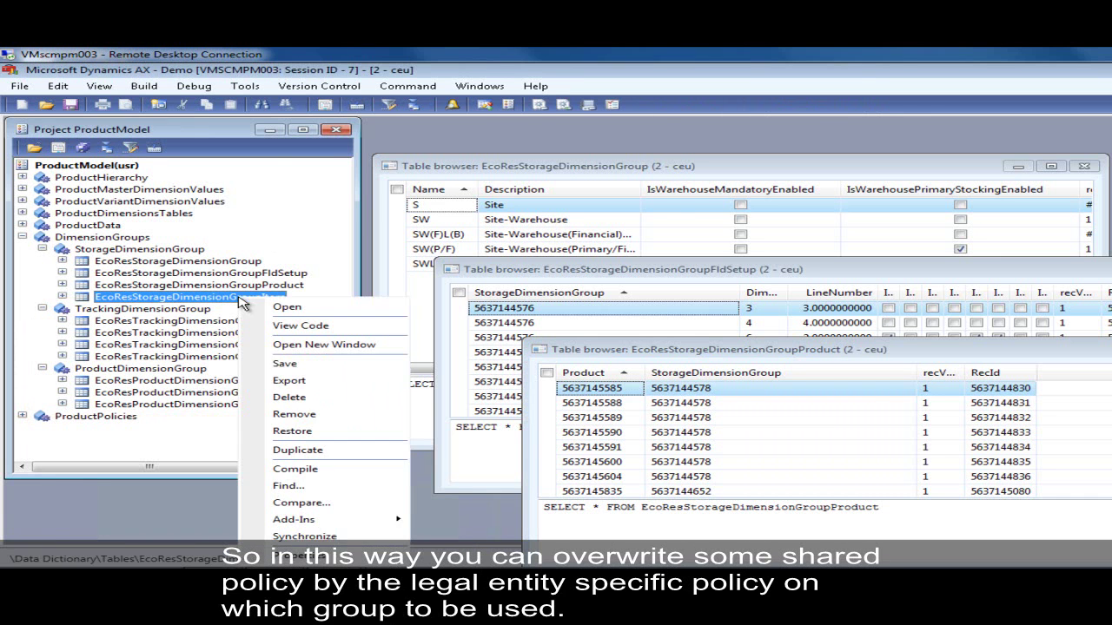
left_click(296, 311)
left_click_drag(648, 271, 639, 318)
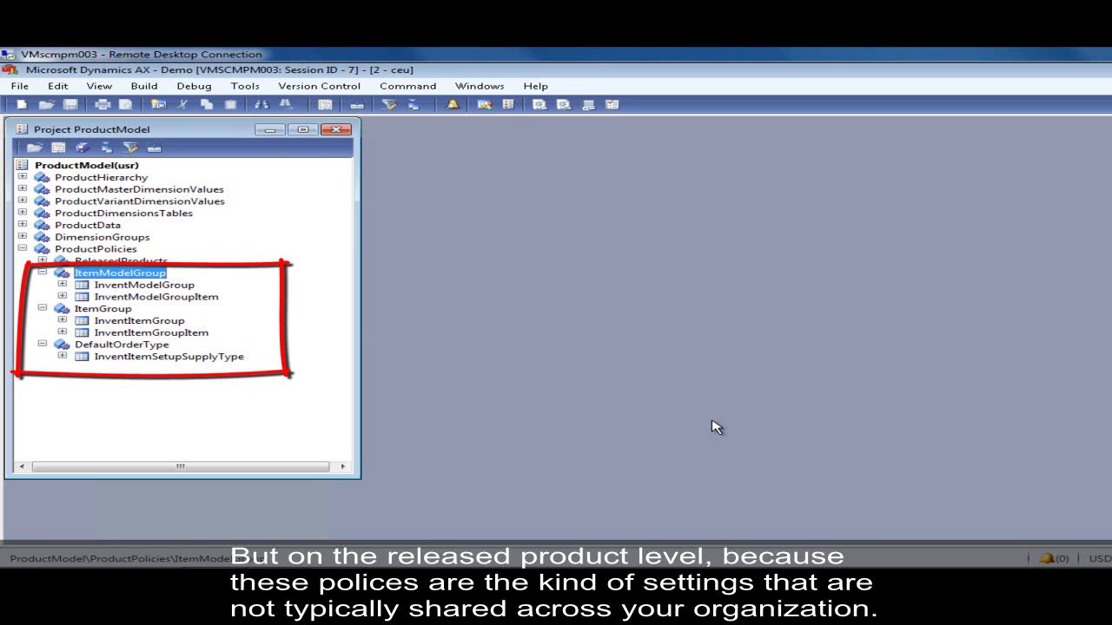
Step: Browse the InventItemSetupSupplyType table, widen the DefaultOrderType and ItemDataAreaId columns, and check the order type options, leaving Purchase order as default
right_click(194, 364)
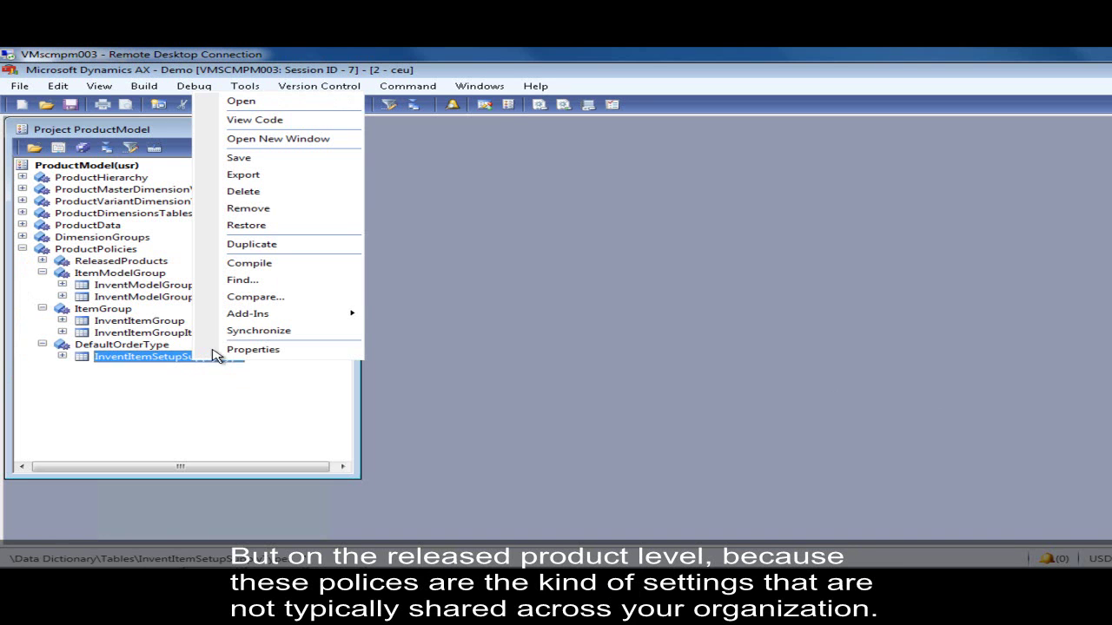
left_click(252, 100)
left_click_drag(515, 193, 579, 189)
left_click_drag(789, 188, 905, 191)
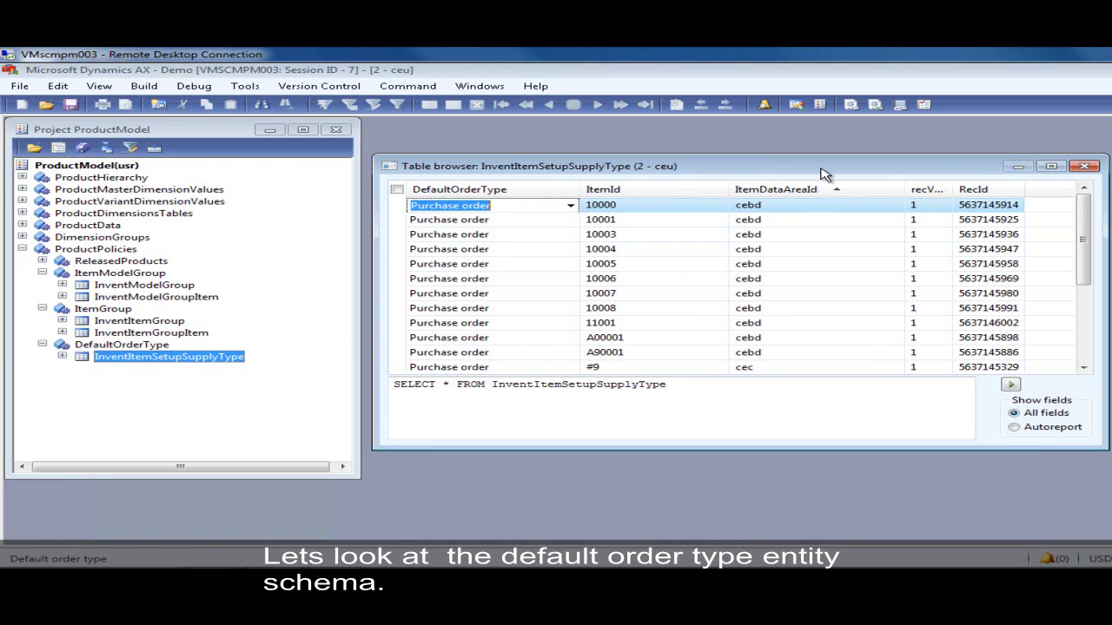
left_click(570, 205)
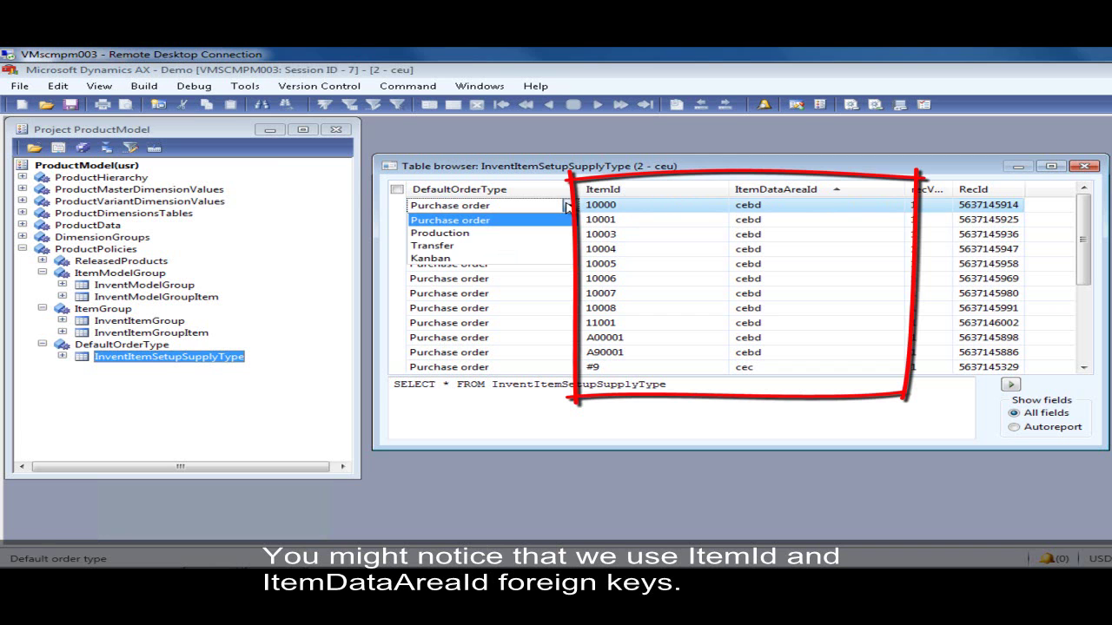
left_click(606, 165)
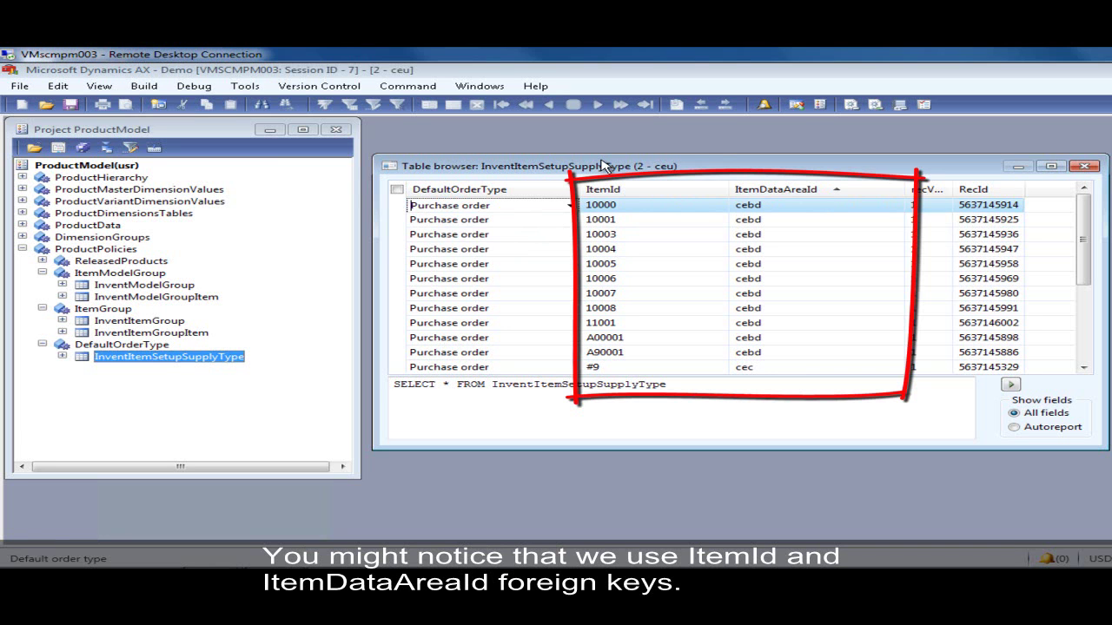